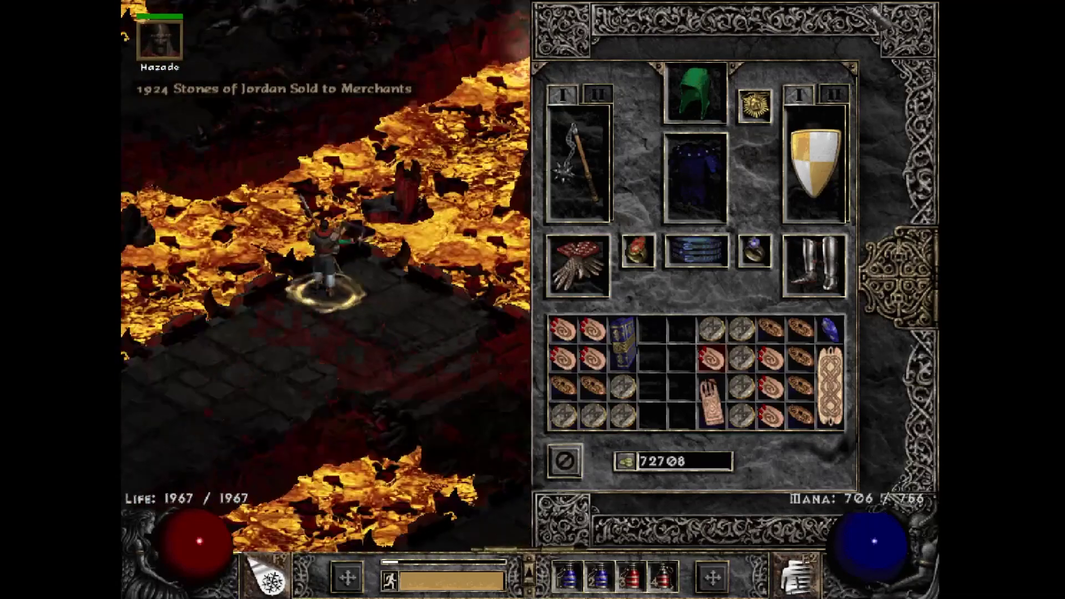
Teleport the character through the ruins surrounded by lava to the seal
{"action": "key", "text": "F10"}
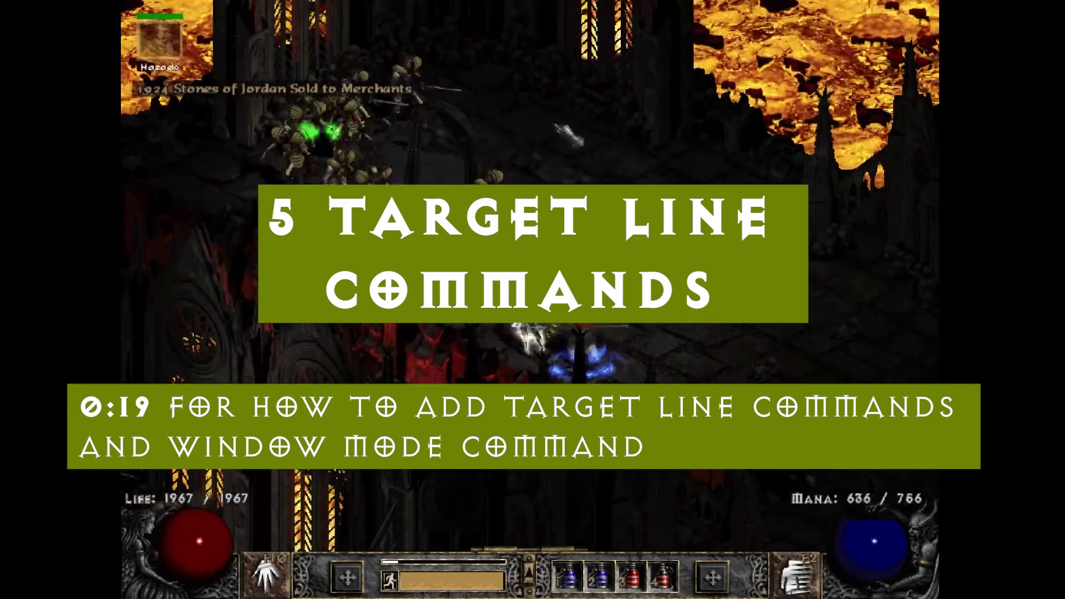
{"action": "right_click", "coordinate": [555, 125]}
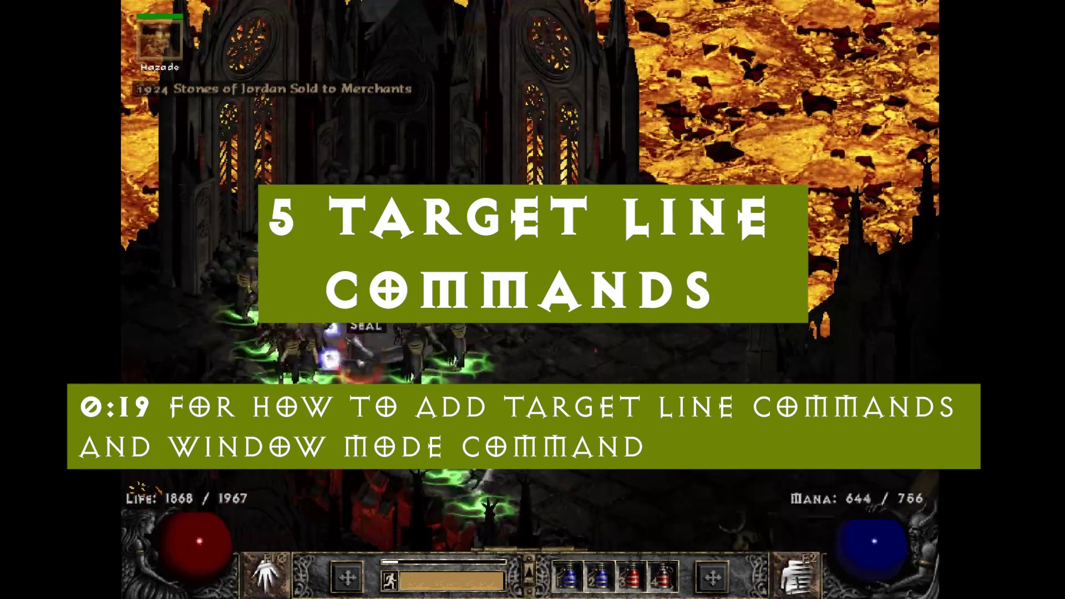
{"action": "right_click", "coordinate": [560, 125]}
{"action": "right_click", "coordinate": [560, 126]}
{"action": "right_click", "coordinate": [712, 101]}
Attack the monster packs around Lord De Seis, alternating between two attack skills
{"action": "key", "text": "F1"}
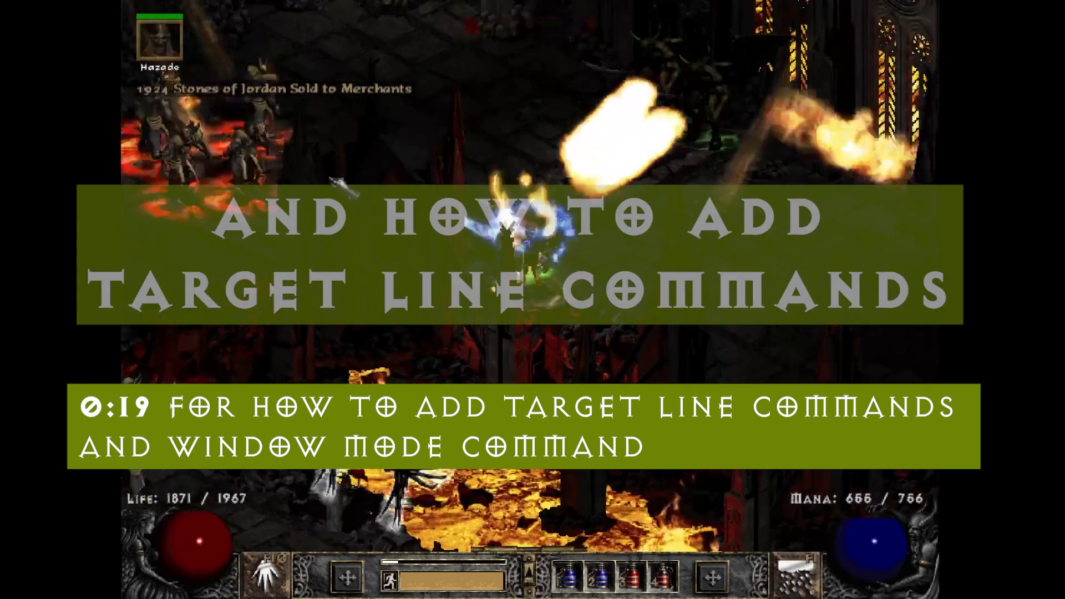
{"action": "right_click", "coordinate": [215, 103]}
{"action": "key", "text": "F2"}
{"action": "right_click", "coordinate": [217, 104]}
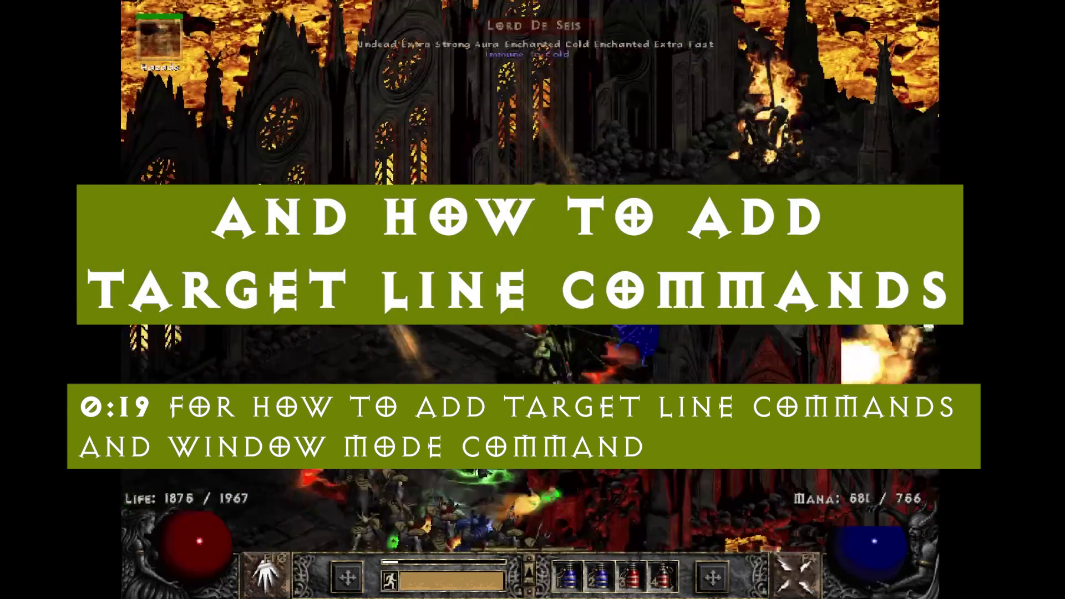
{"action": "key", "text": "F1"}
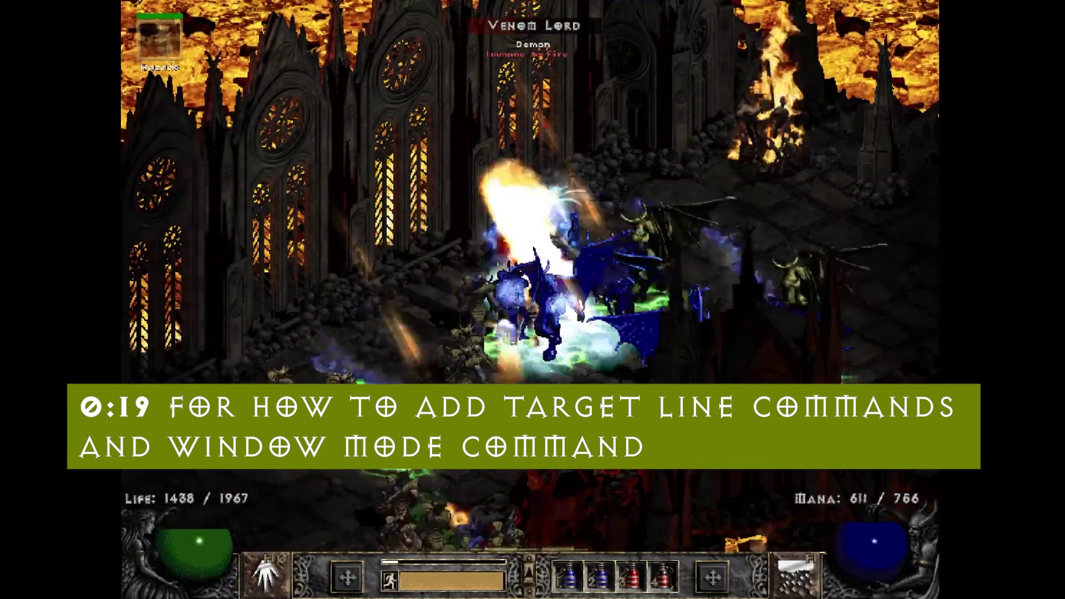
Fight the Venom Lords, drink the red potion from the third belt slot and teleport clear of the pack
{"action": "key", "text": "F2"}
{"action": "right_click", "coordinate": [377, 511]}
{"action": "right_click", "coordinate": [652, 498]}
{"action": "right_click", "coordinate": [653, 498]}
{"action": "key", "text": "3"}
{"action": "right_click", "coordinate": [657, 491]}
{"action": "right_click", "coordinate": [660, 497]}
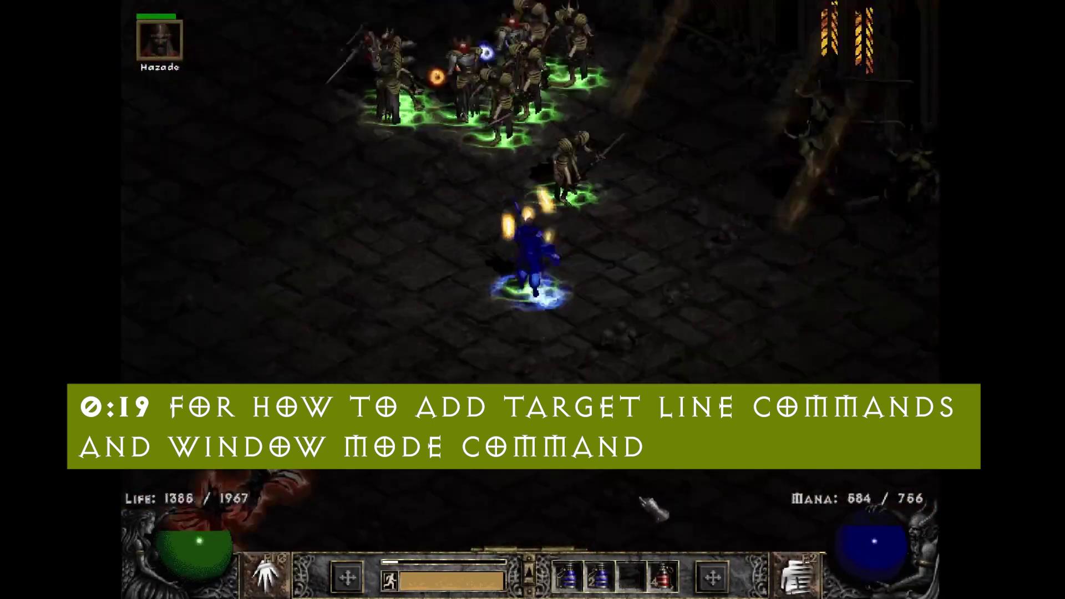
Teleport away from the remaining monsters across the dark paved ruins and use the attack skill
{"action": "right_click", "coordinate": [656, 503]}
{"action": "right_click", "coordinate": [707, 490]}
{"action": "right_click", "coordinate": [854, 411]}
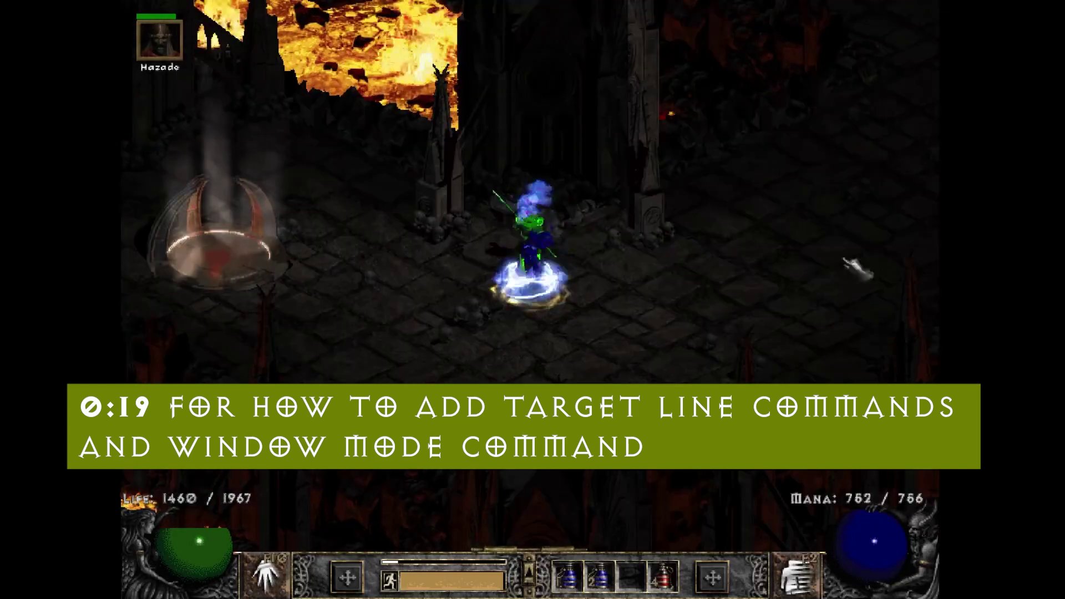
{"action": "right_click", "coordinate": [856, 266]}
{"action": "key", "text": "F1"}
{"action": "right_click", "coordinate": [499, 111]}
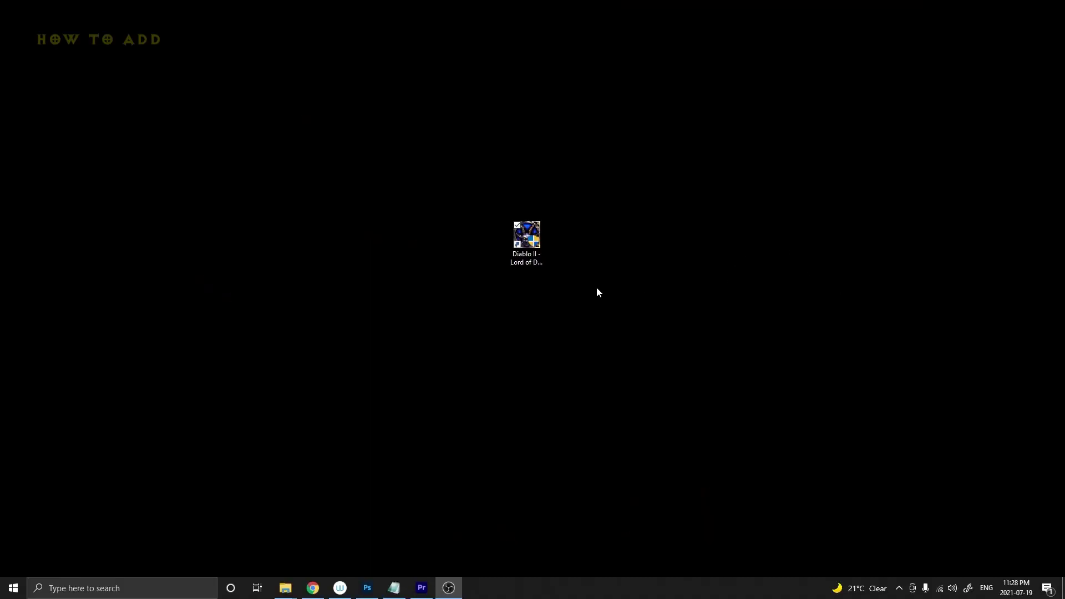
Append a space and -w to the Target of the Diablo II - Lord of Destruction shortcut with administrator permission, and launch the game from it
{"action": "right_click", "coordinate": [527, 263]}
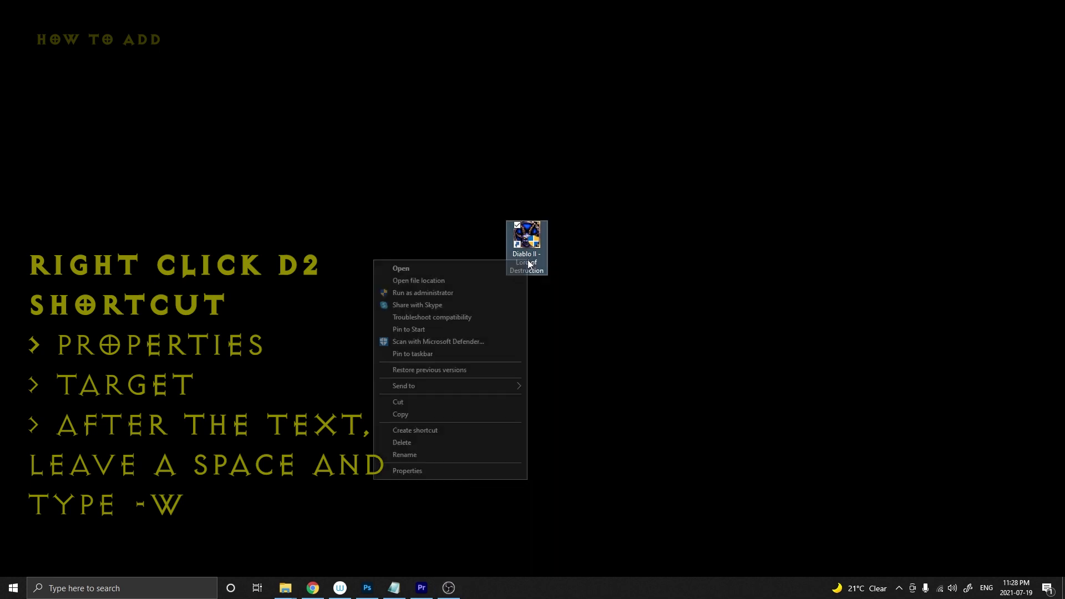
{"action": "left_click", "coordinate": [469, 470]}
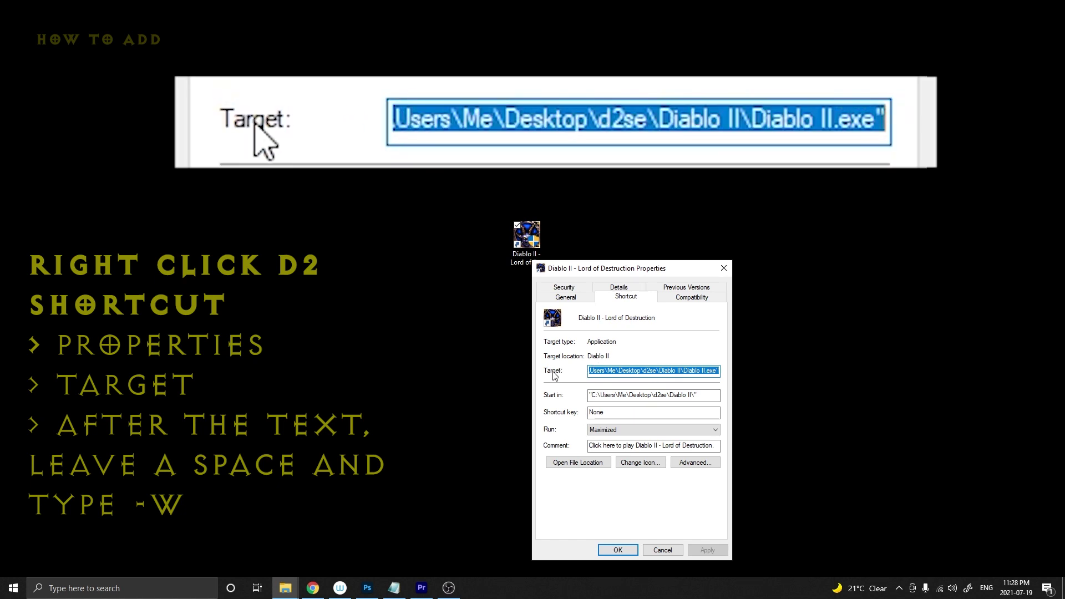
{"action": "left_click", "coordinate": [701, 371]}
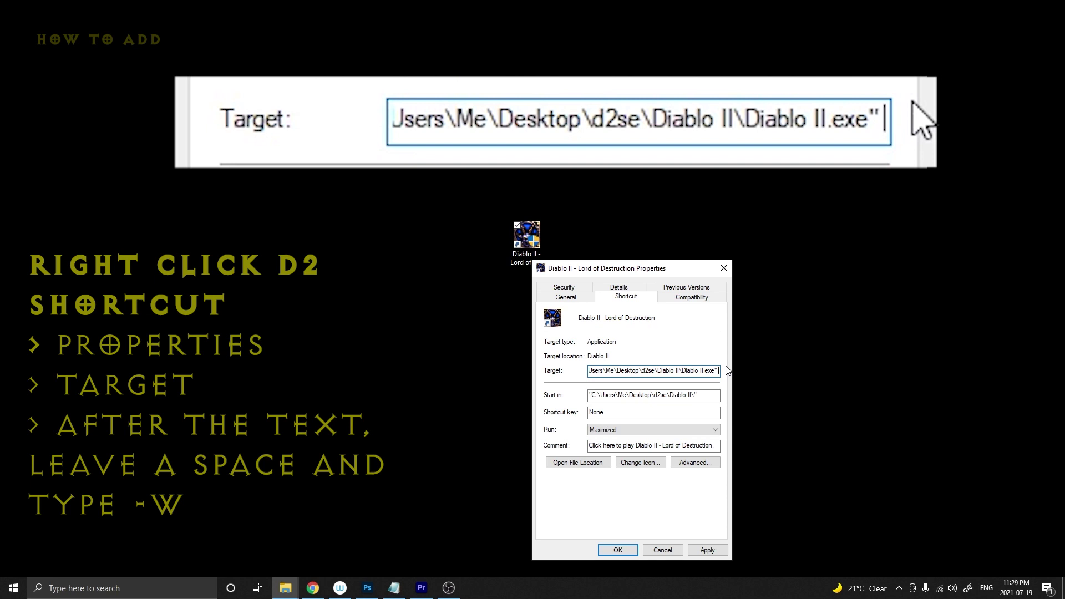
{"action": "type", "text": "-w"}
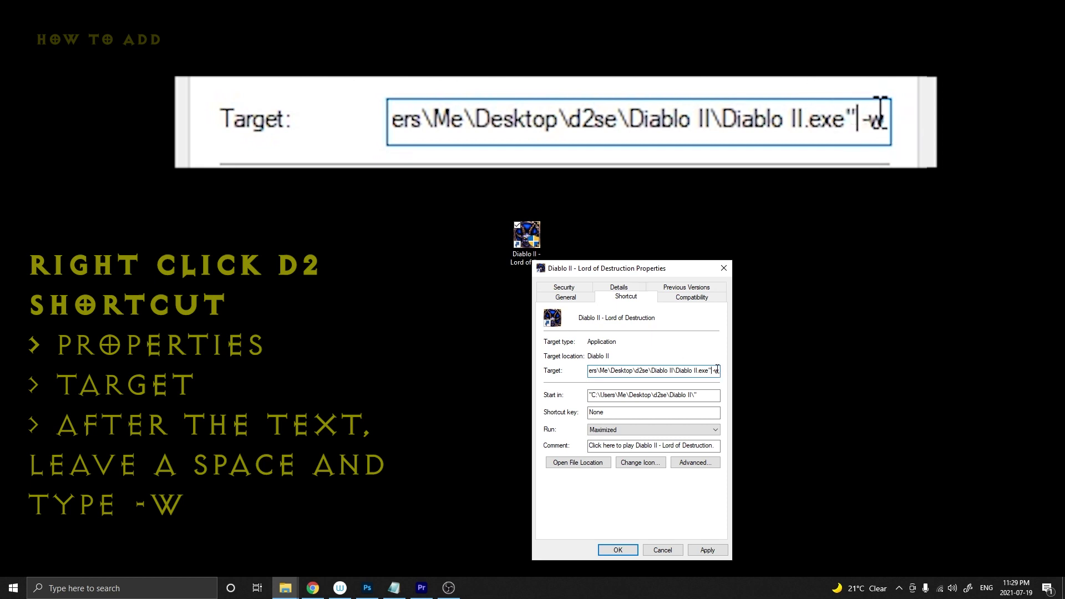
{"action": "key", "text": "BackSpace"}
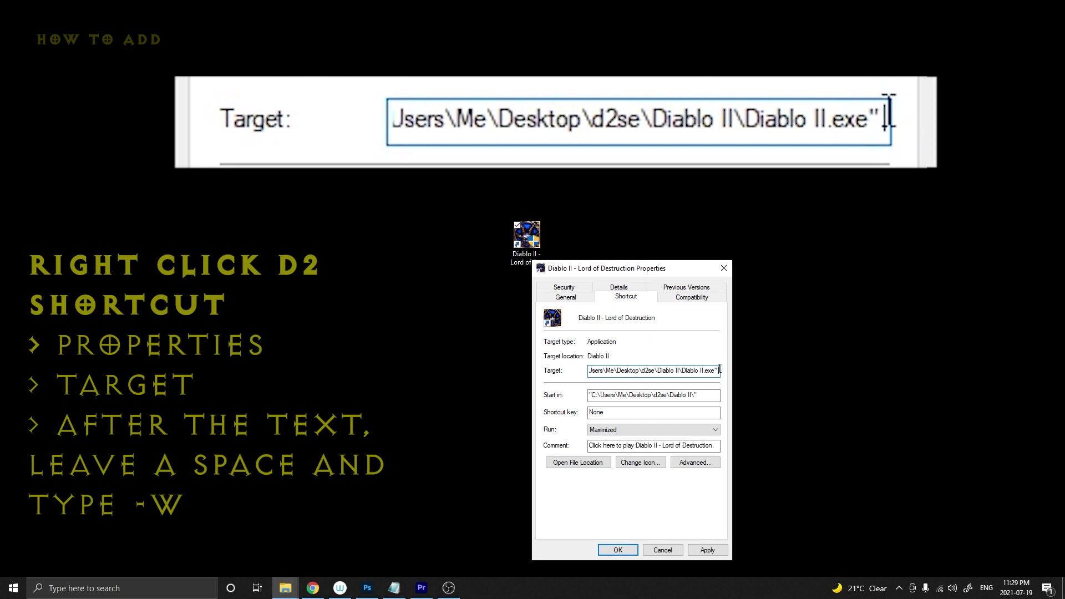
{"action": "key", "text": "BackSpace"}
{"action": "type", "text": "-w"}
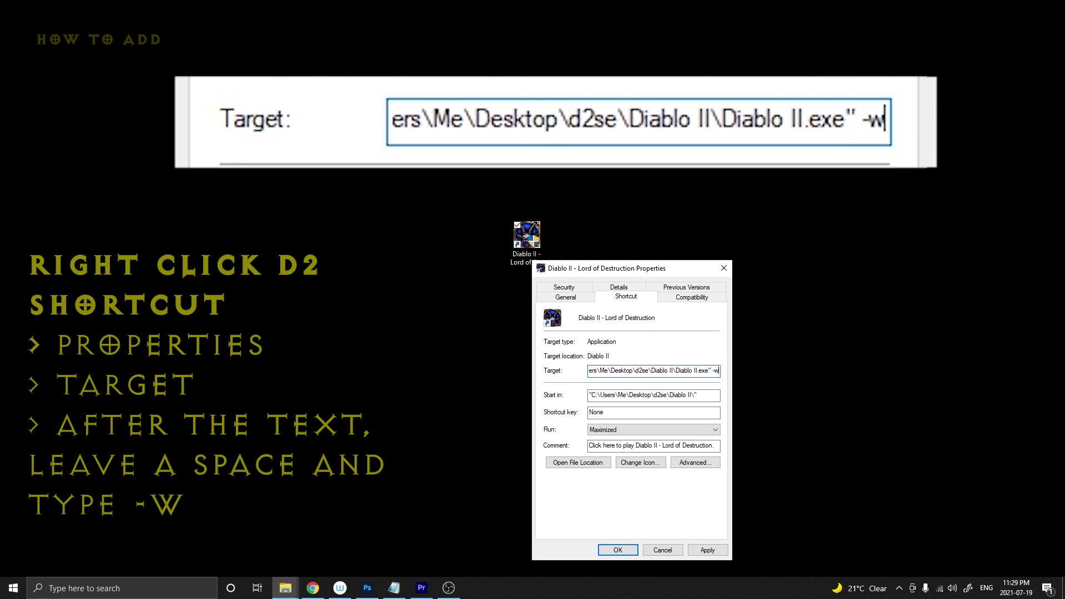
{"action": "left_click", "coordinate": [622, 550]}
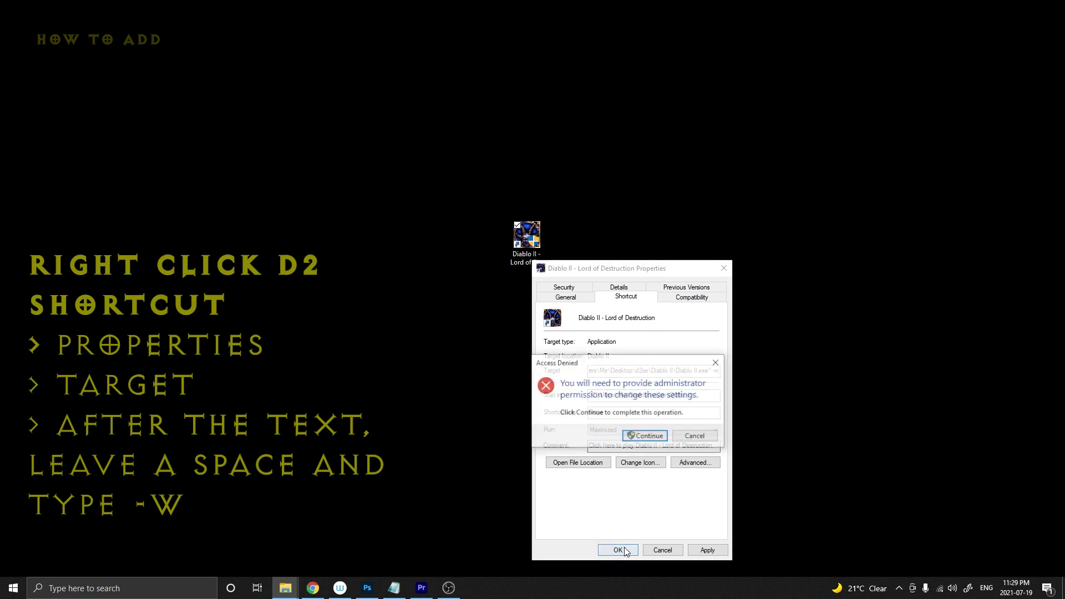
{"action": "left_click", "coordinate": [647, 437]}
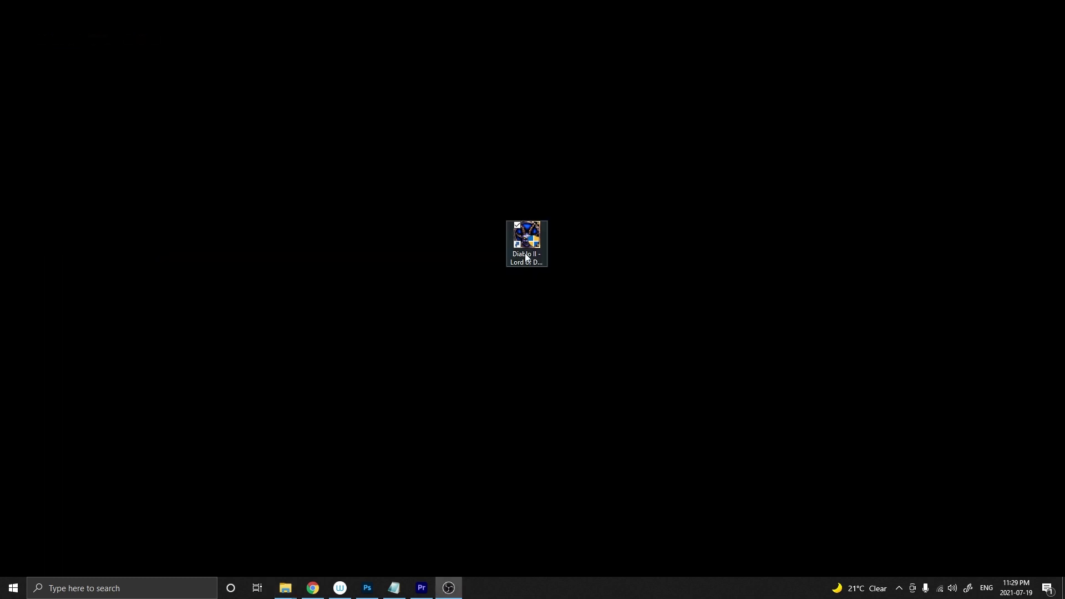
{"action": "double_click", "coordinate": [526, 257]}
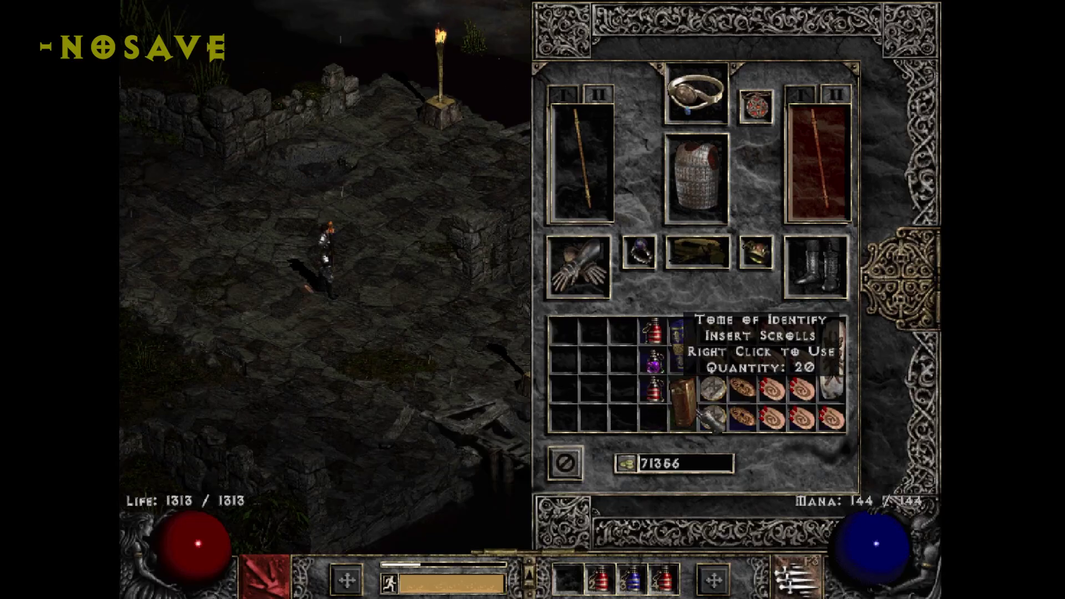
Drop the Tome of Identify, the Tome of Town Portal and the loose potions on the ground, and close the inventory
{"action": "left_click", "coordinate": [696, 409]}
{"action": "left_click", "coordinate": [417, 364]}
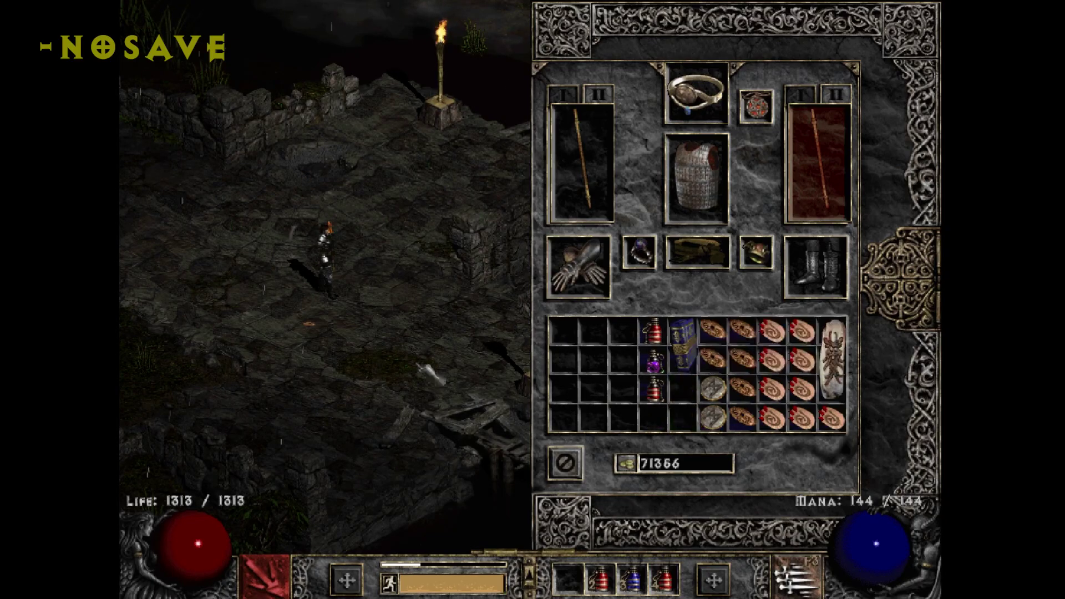
{"action": "left_click", "coordinate": [690, 344]}
{"action": "left_click", "coordinate": [650, 333]}
{"action": "left_click", "coordinate": [407, 317]}
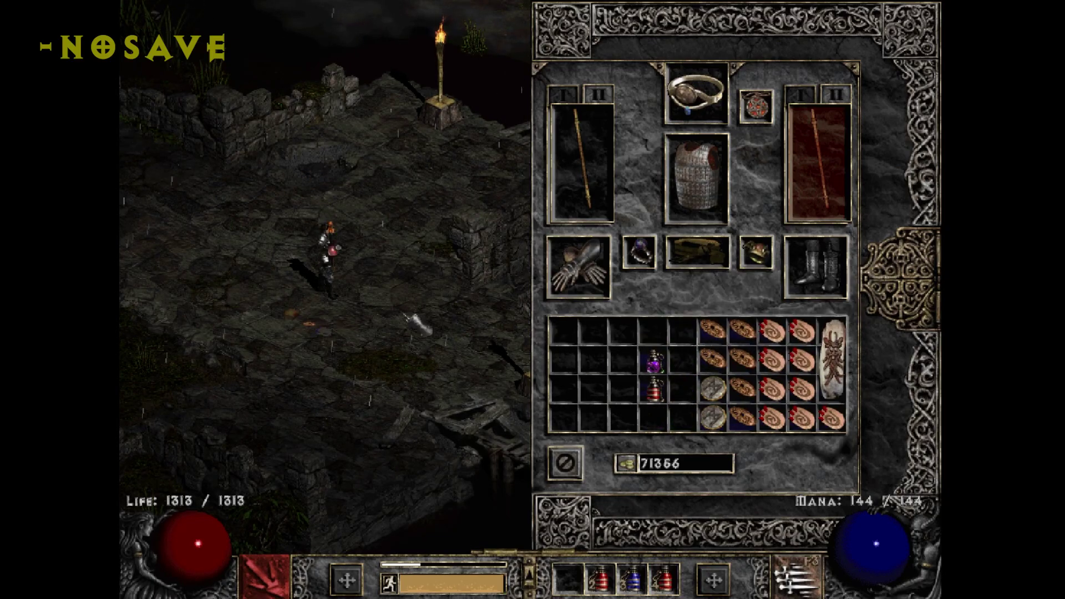
{"action": "left_click", "coordinate": [659, 364]}
{"action": "left_click", "coordinate": [481, 369]}
{"action": "left_click", "coordinate": [660, 389]}
{"action": "key", "text": "i"}
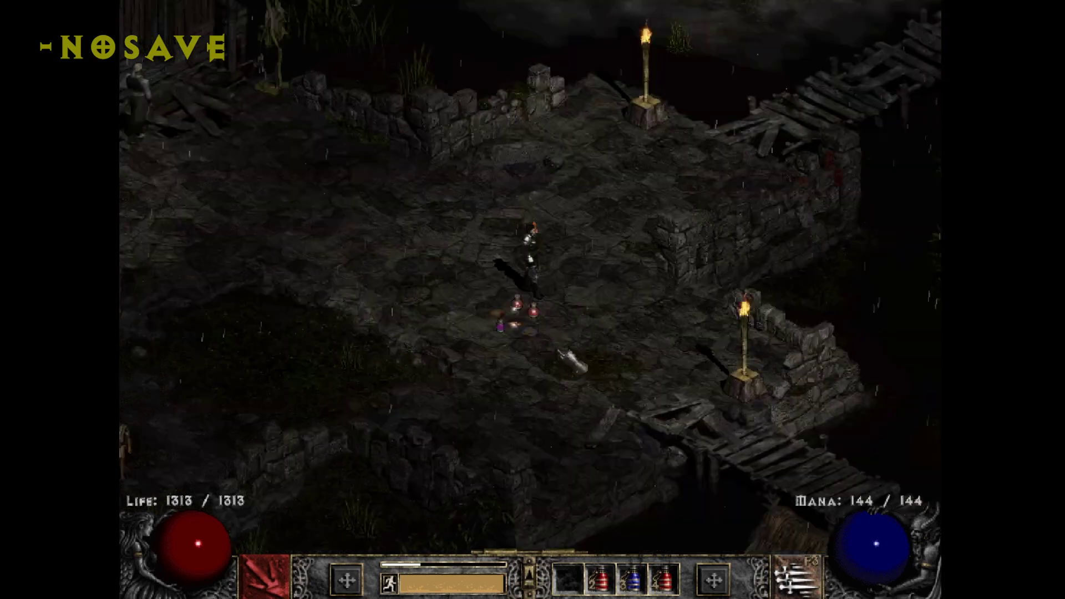
{"action": "key", "text": "alt"}
Save and exit the game, and reload the Level 78 Assassin Ember in single player on Hell difficulty
{"action": "key", "text": "Escape"}
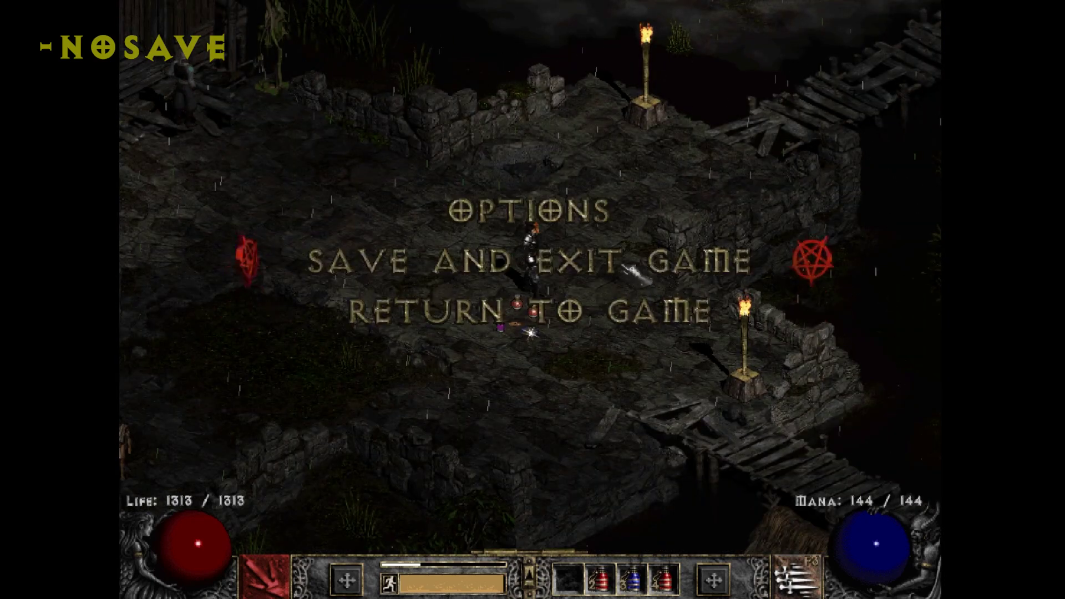
{"action": "left_click", "coordinate": [629, 272]}
{"action": "left_click", "coordinate": [572, 300]}
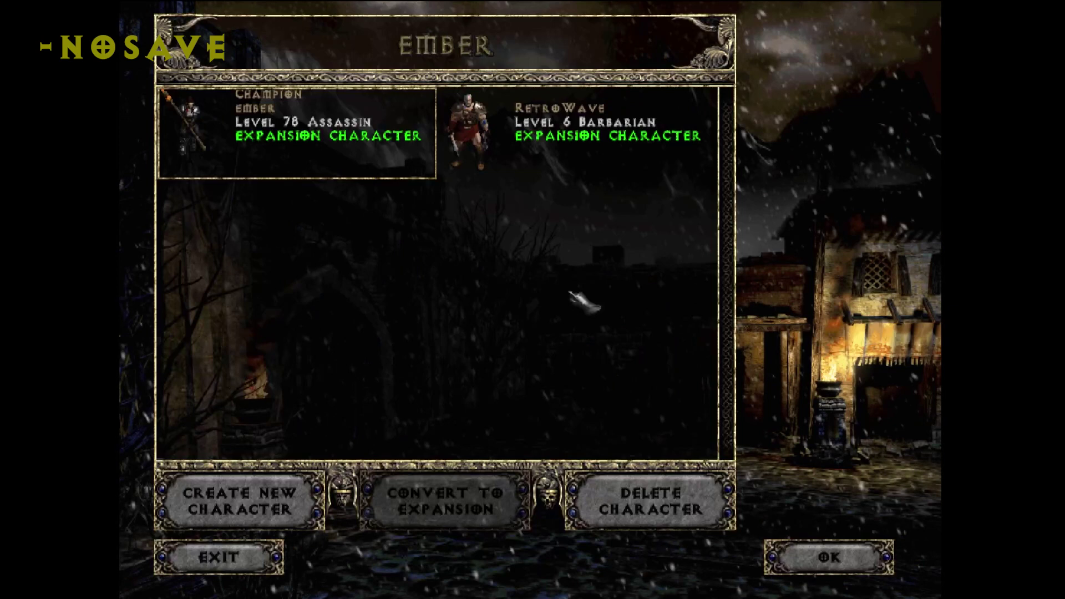
{"action": "double_click", "coordinate": [321, 131]}
{"action": "left_click", "coordinate": [621, 377]}
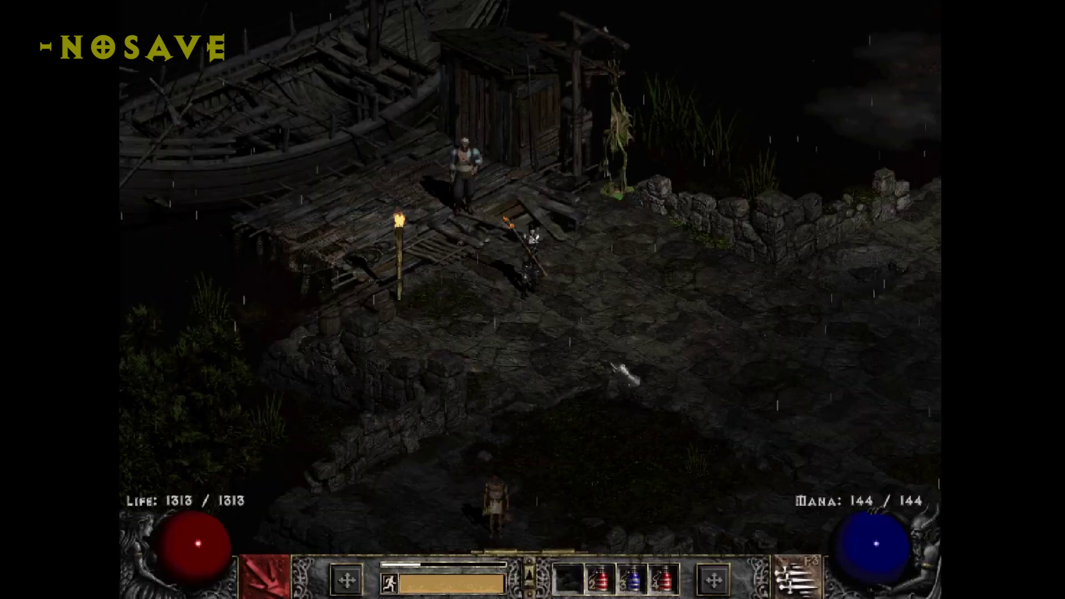
Walk away from the dock and check the tomes and potions in the inventory
{"action": "left_click", "coordinate": [671, 356]}
{"action": "key", "text": "i"}
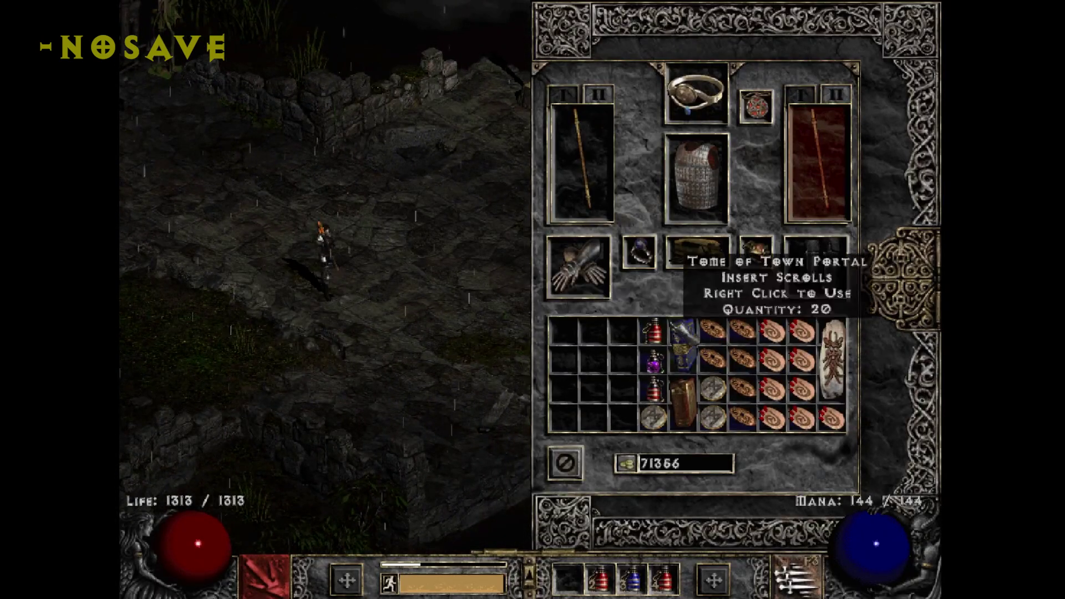
{"action": "mouse_move", "coordinate": [650, 408]}
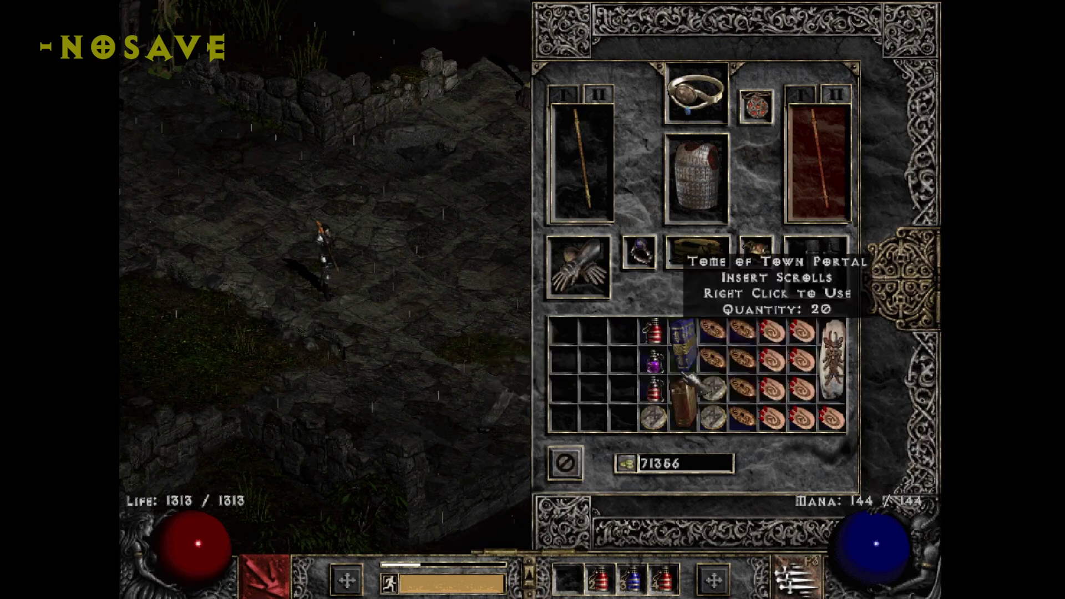
Walk to the paved area by the torch and drop both tomes and the loose potions on the ground again
{"action": "key", "text": "i"}
{"action": "key", "text": "i"}
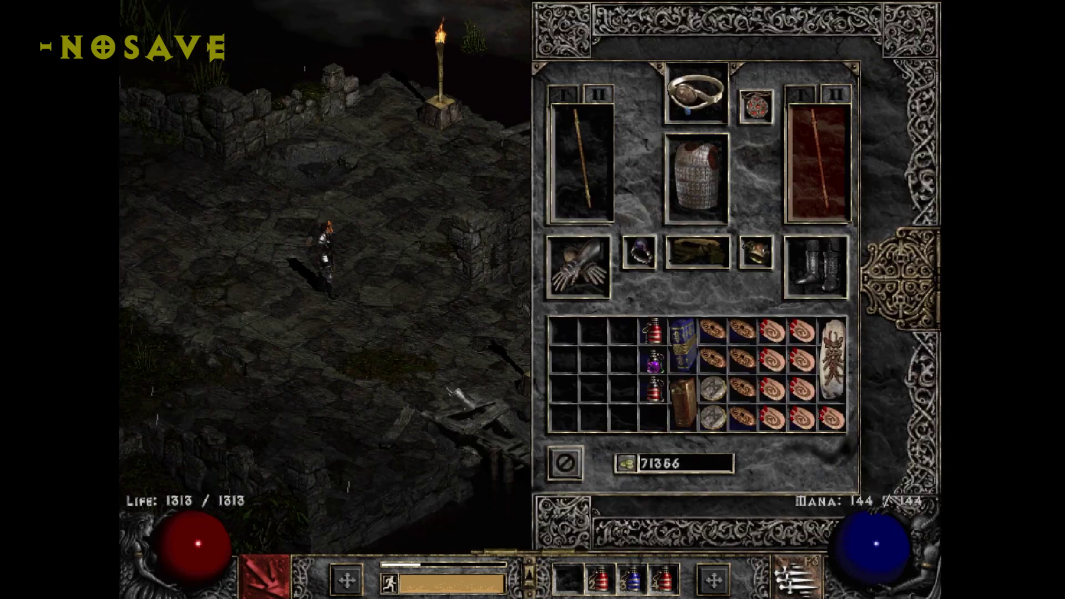
{"action": "left_click", "coordinate": [352, 310]}
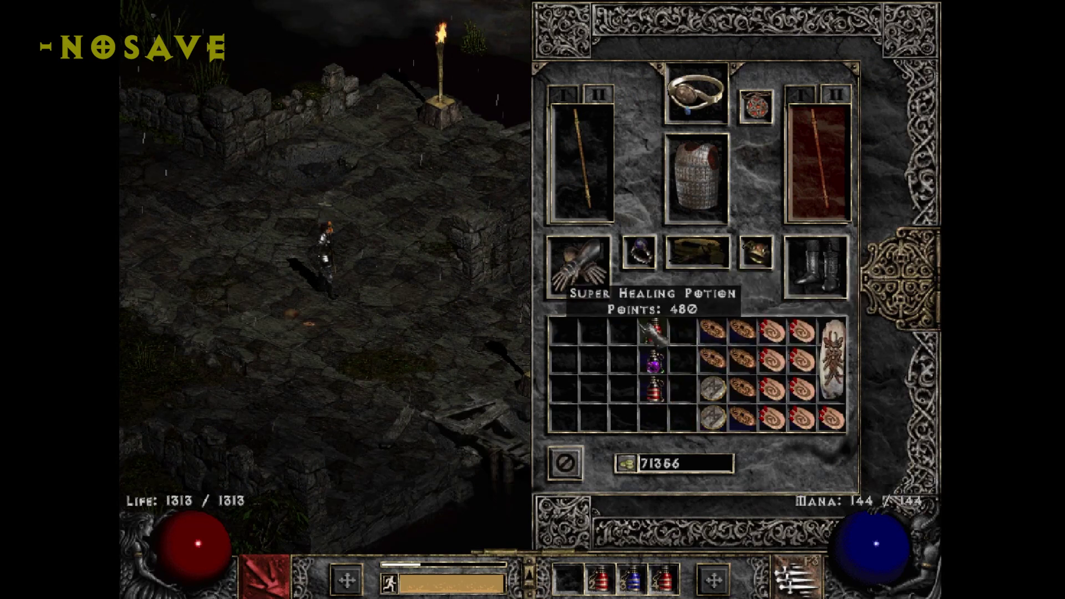
{"action": "left_click", "coordinate": [654, 331]}
{"action": "left_click", "coordinate": [448, 321]}
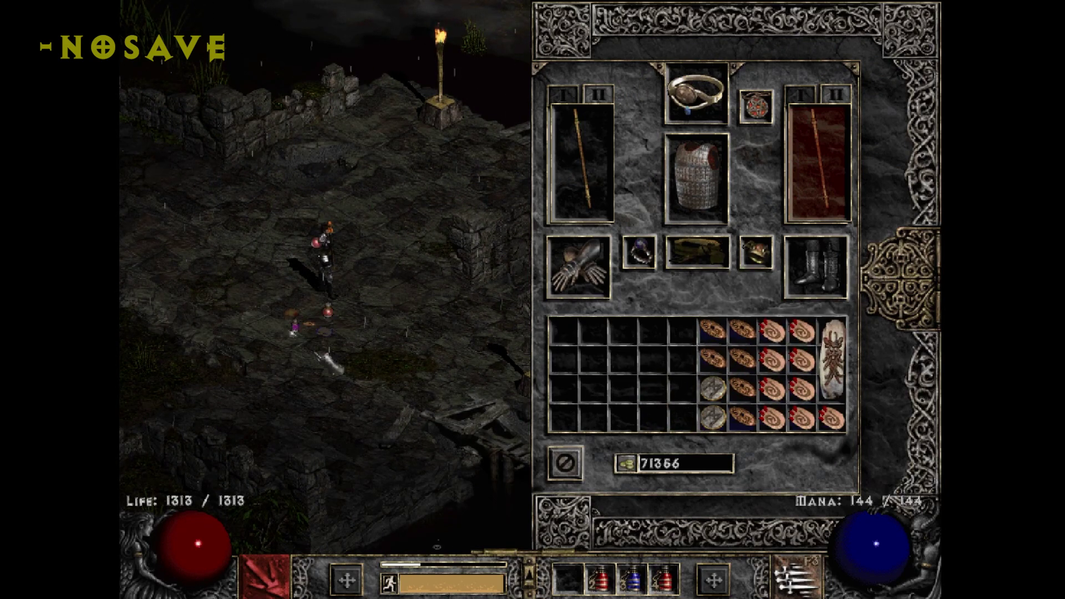
{"action": "key", "text": "i"}
{"action": "key", "text": "alt"}
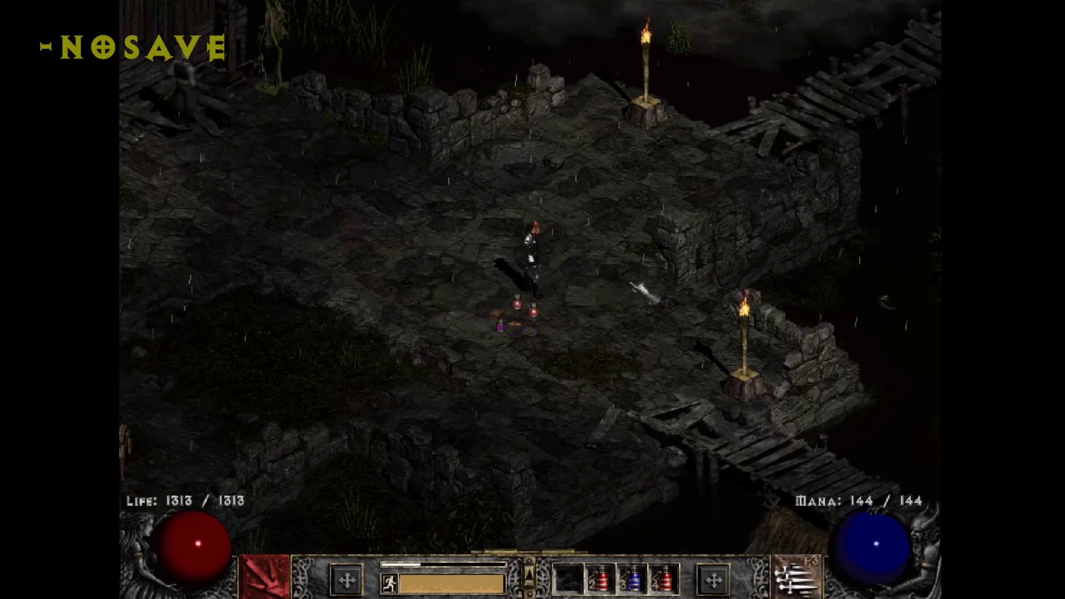
Save and exit once more, and load the Assassin Ember again on Hell difficulty
{"action": "key", "text": "Escape"}
{"action": "left_click", "coordinate": [635, 272]}
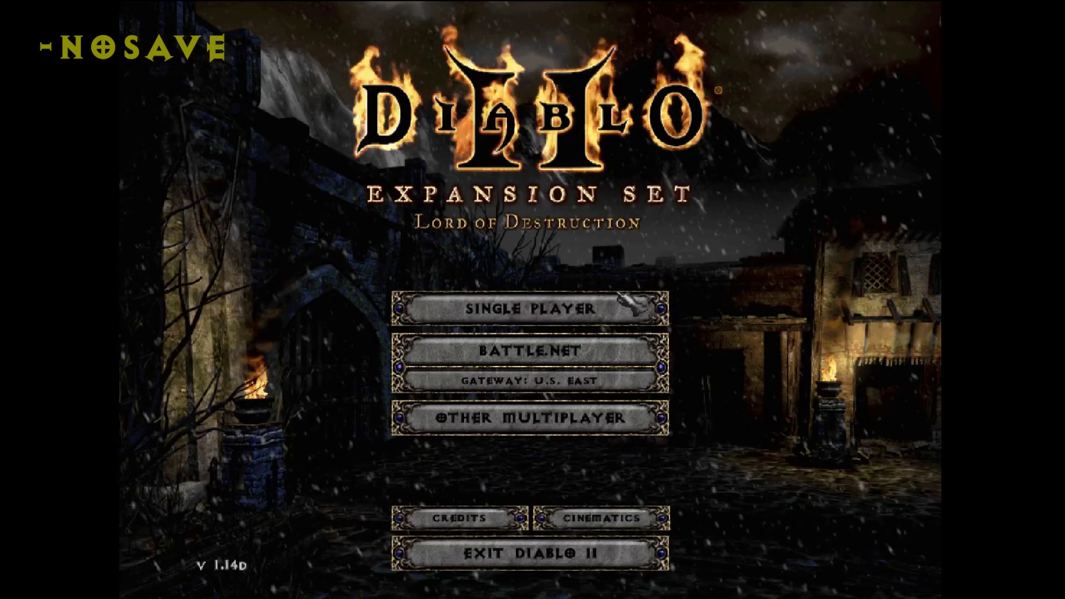
{"action": "left_click", "coordinate": [532, 306]}
{"action": "double_click", "coordinate": [324, 131]}
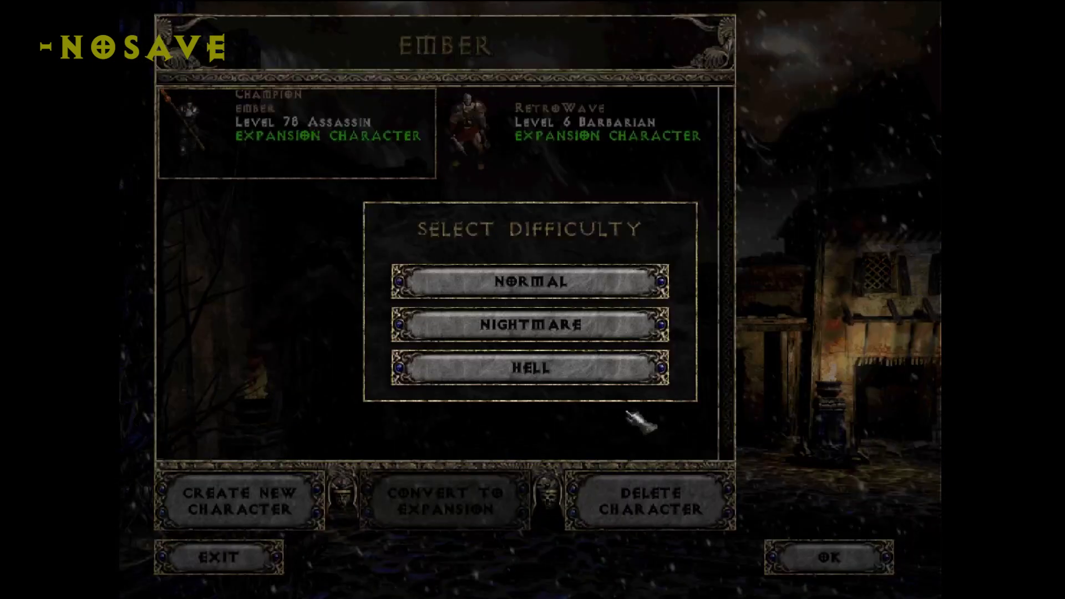
{"action": "left_click", "coordinate": [615, 370]}
Walk inland from the dock and inspect the inventory for the dropped items
{"action": "left_click", "coordinate": [701, 357]}
{"action": "key", "text": "i"}
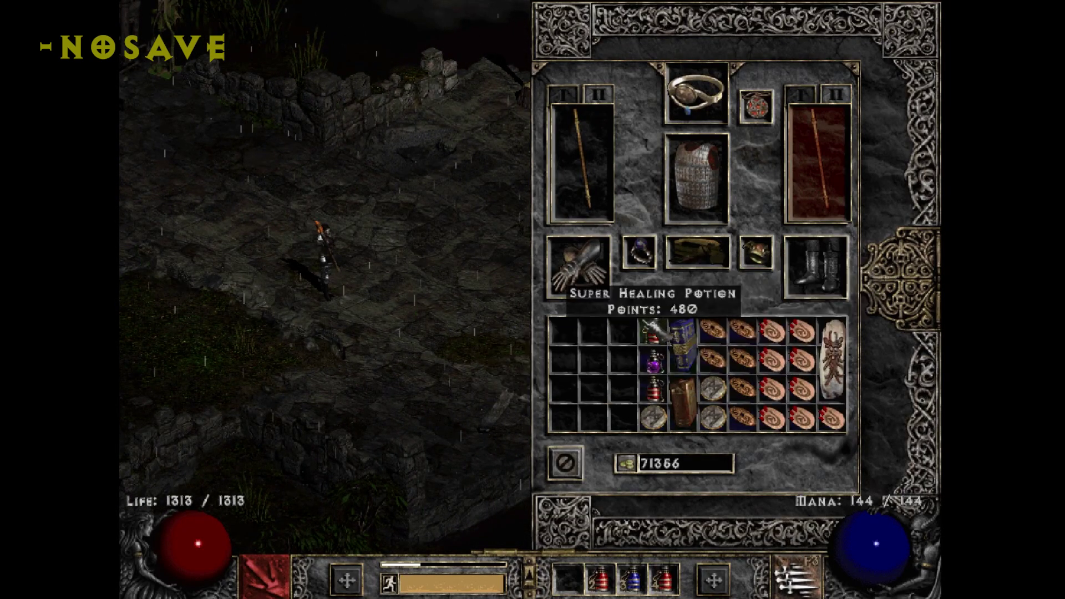
{"action": "key", "text": "i"}
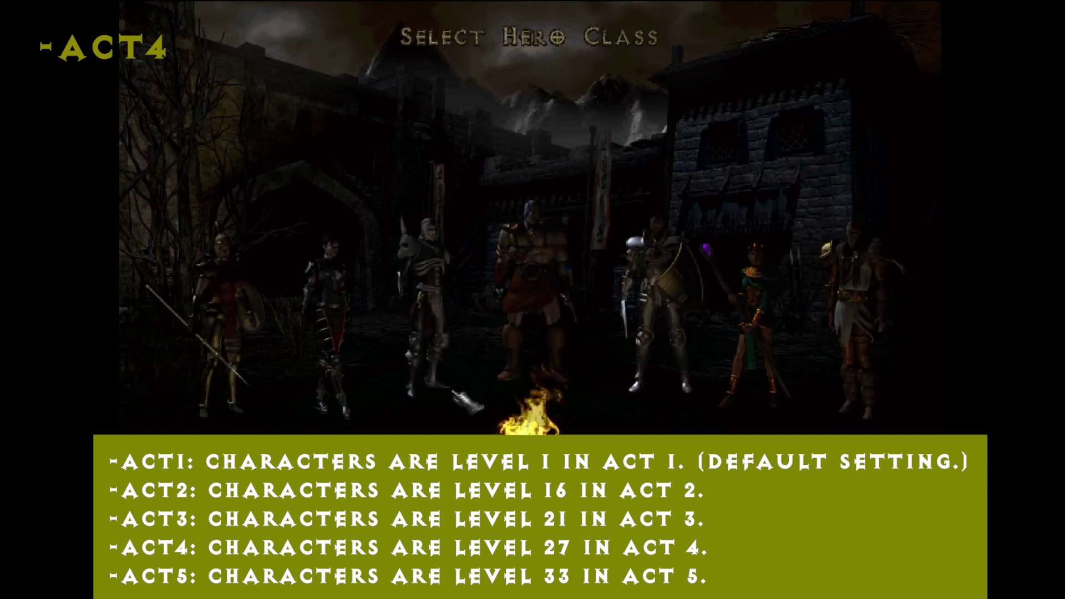
Choose the Necromancer class for a new character and start the game with it
{"action": "left_click", "coordinate": [434, 345]}
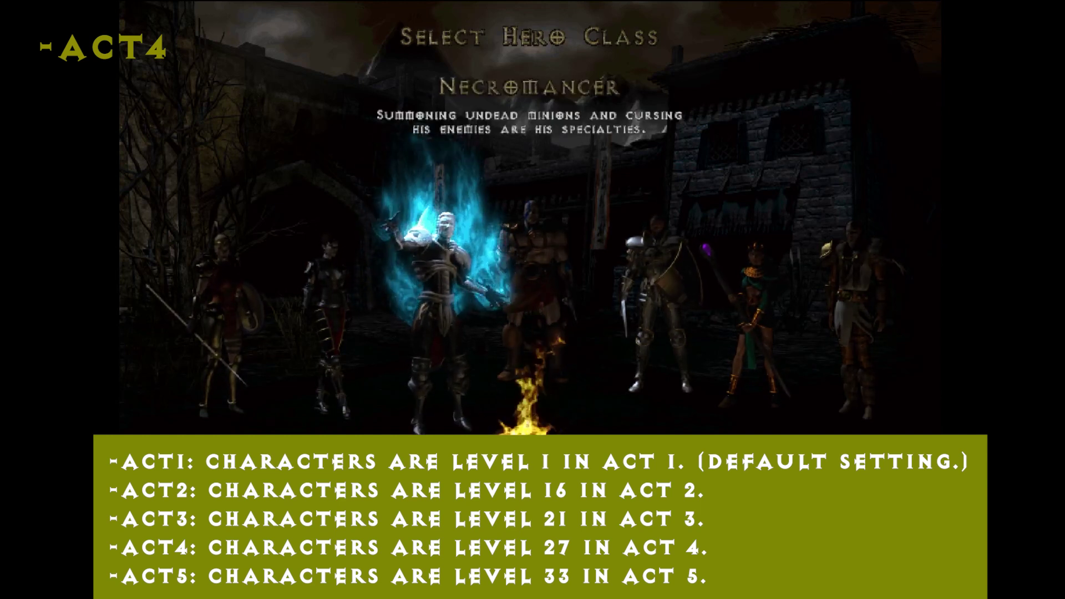
{"action": "key", "text": "Return"}
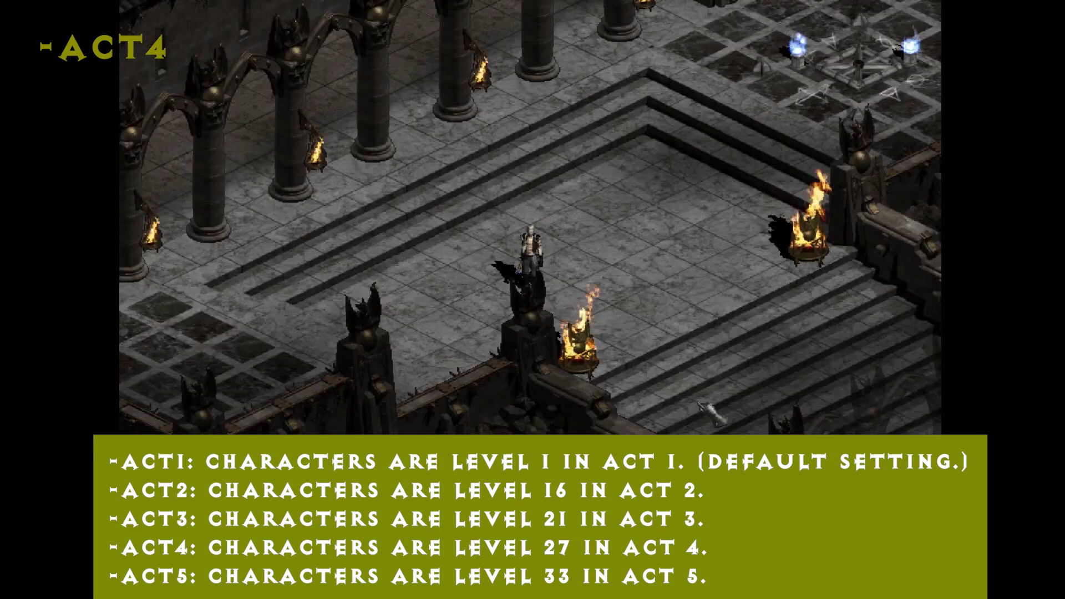
Walk the Necromancer up to the fortress waypoint and inspect his character stats and skill tree
{"action": "left_click", "coordinate": [681, 273]}
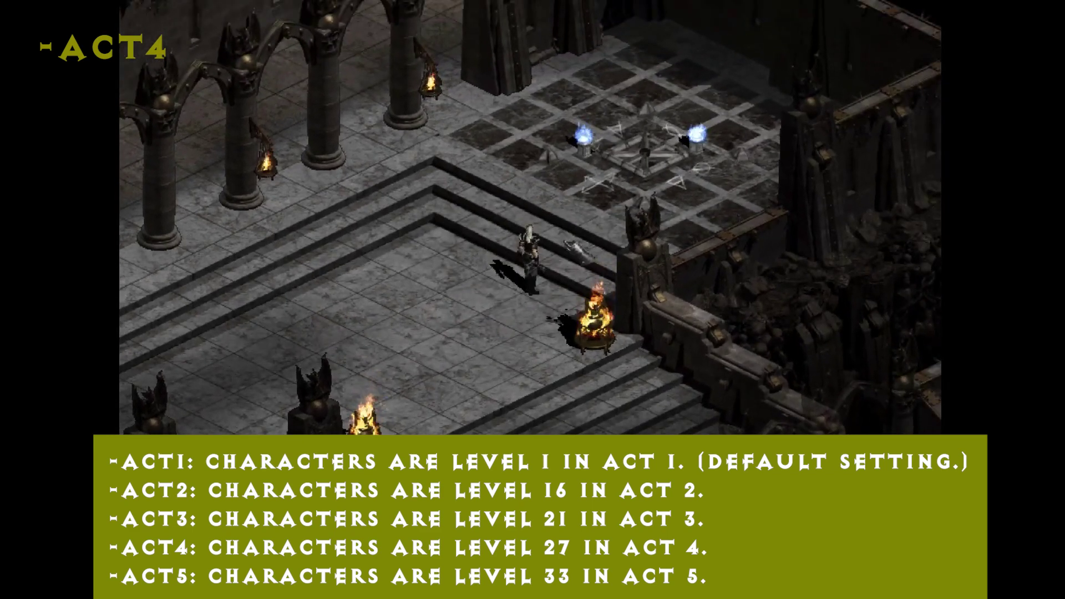
{"action": "key", "text": "c"}
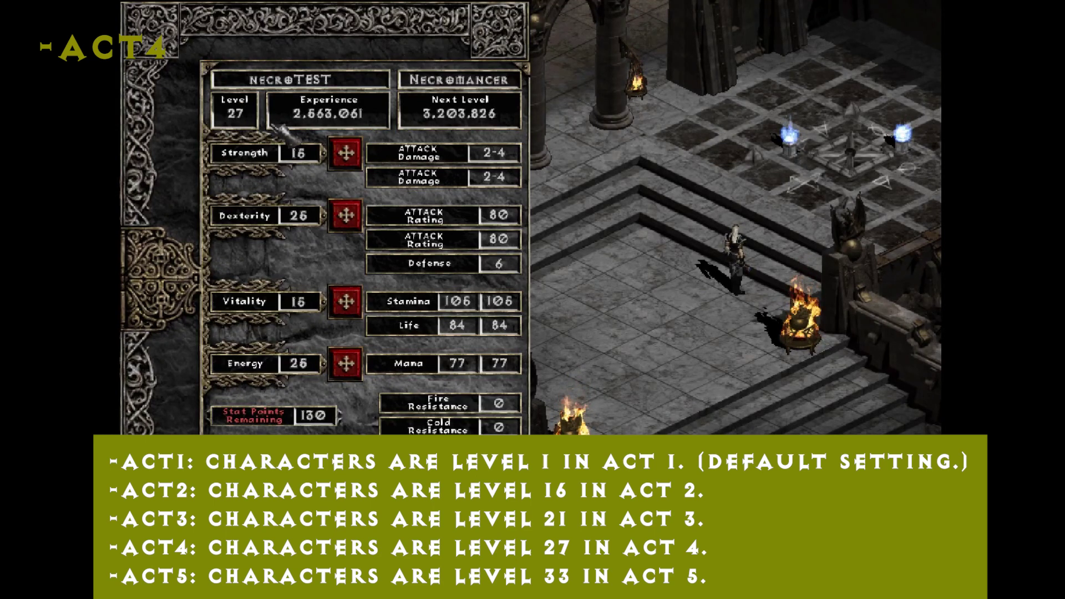
{"action": "key", "text": "c"}
{"action": "key", "text": "t"}
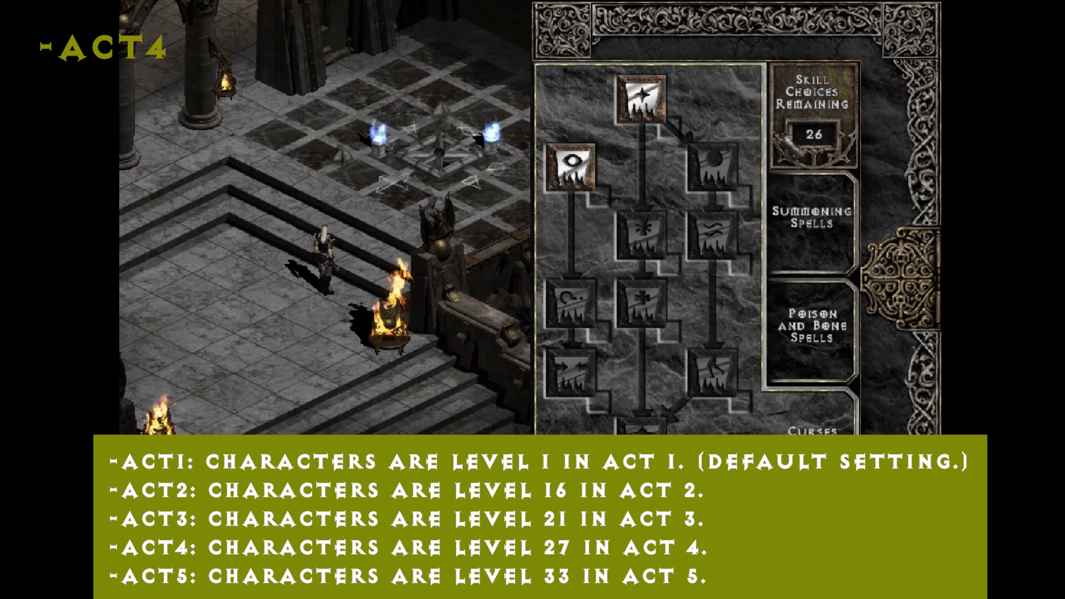
{"action": "key", "text": "t"}
{"action": "left_click", "coordinate": [697, 157]}
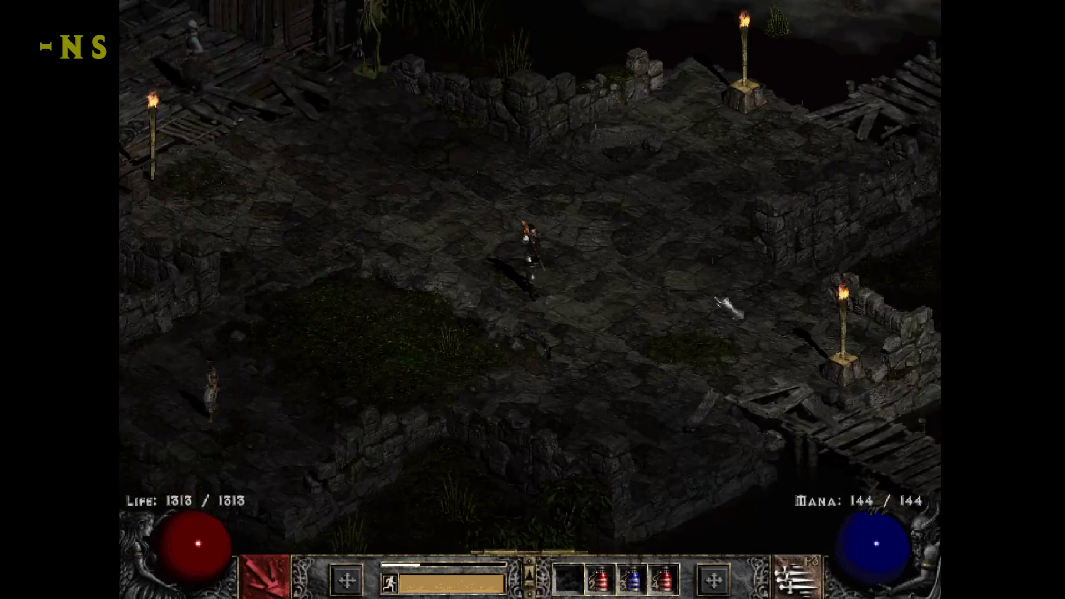
Demonstrate -ns with the character in the dock town and open the options from the game menu
{"action": "key", "text": "s"}
{"action": "key", "text": "s"}
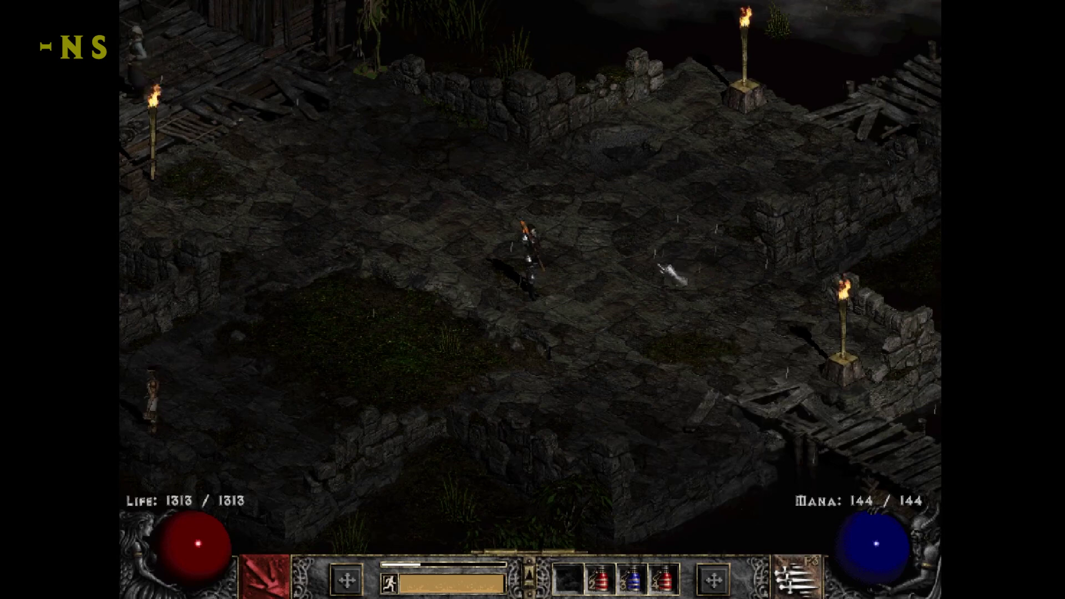
{"action": "key", "text": "Escape"}
{"action": "left_click", "coordinate": [546, 210]}
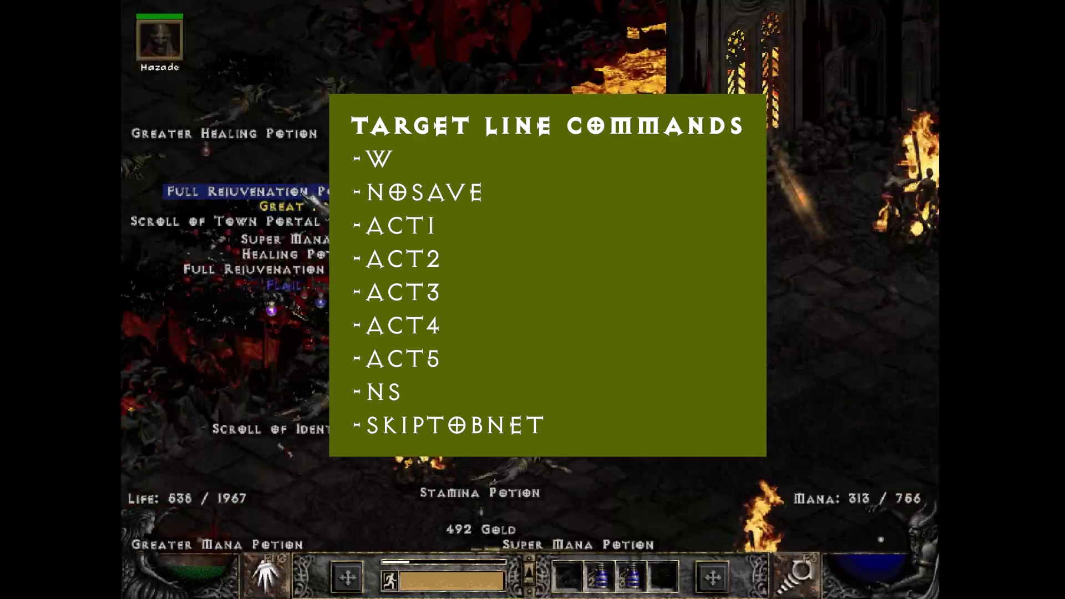
Pick up a Full Rejuvenation Potion from the loot pile, drink it, and collect the second one
{"action": "left_click", "coordinate": [305, 195]}
{"action": "key", "text": "1"}
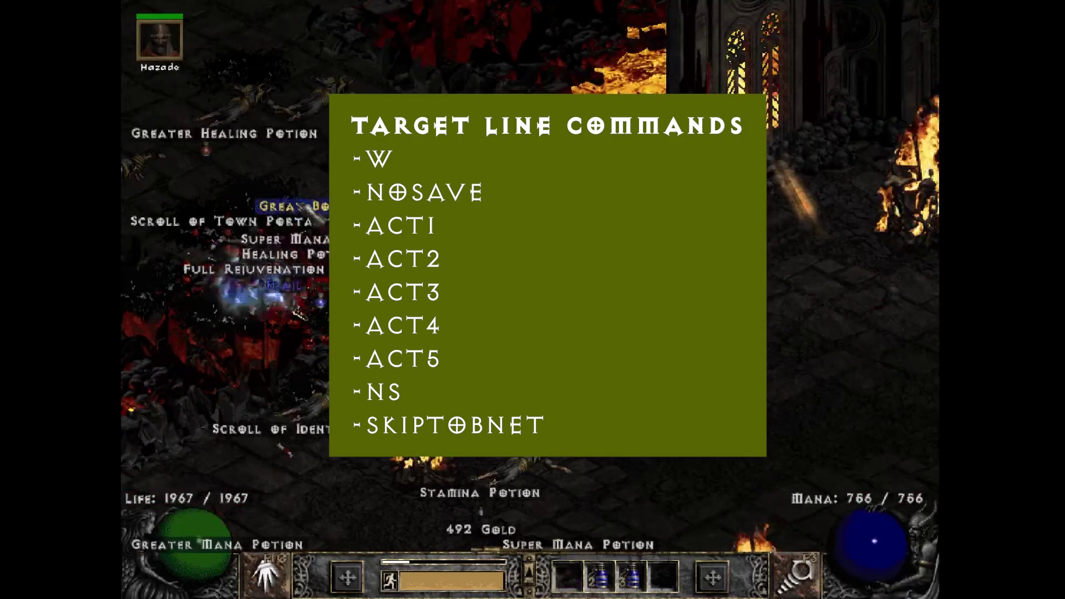
{"action": "left_click", "coordinate": [291, 271]}
Switch to the teleport skill and teleport repeatedly away from the loot pile toward the lava area
{"action": "key", "text": "F2"}
{"action": "right_click", "coordinate": [834, 438]}
{"action": "right_click", "coordinate": [872, 451]}
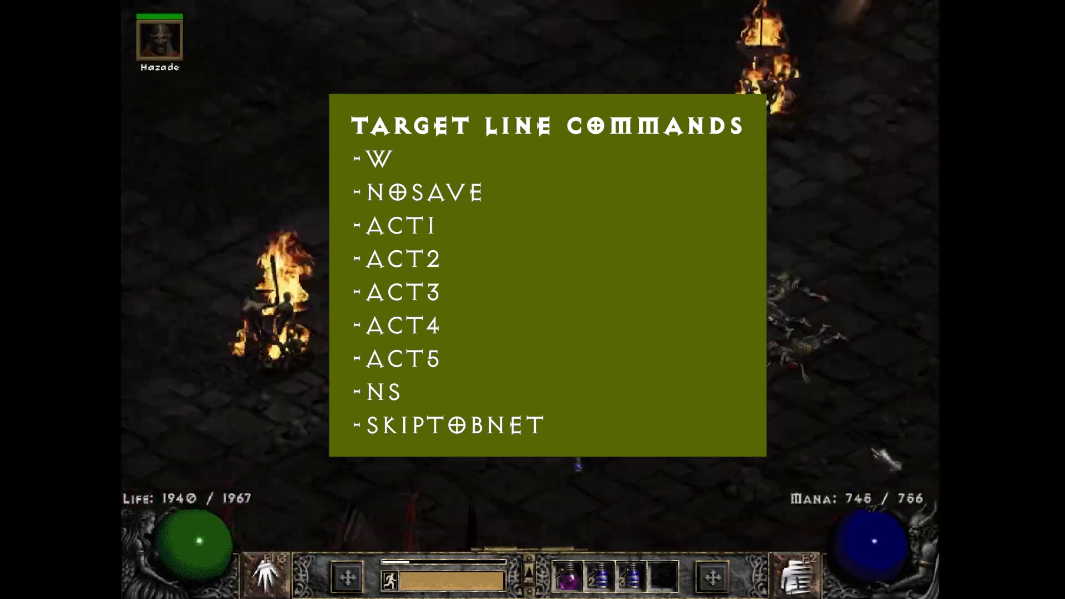
{"action": "right_click", "coordinate": [858, 407]}
{"action": "right_click", "coordinate": [769, 396]}
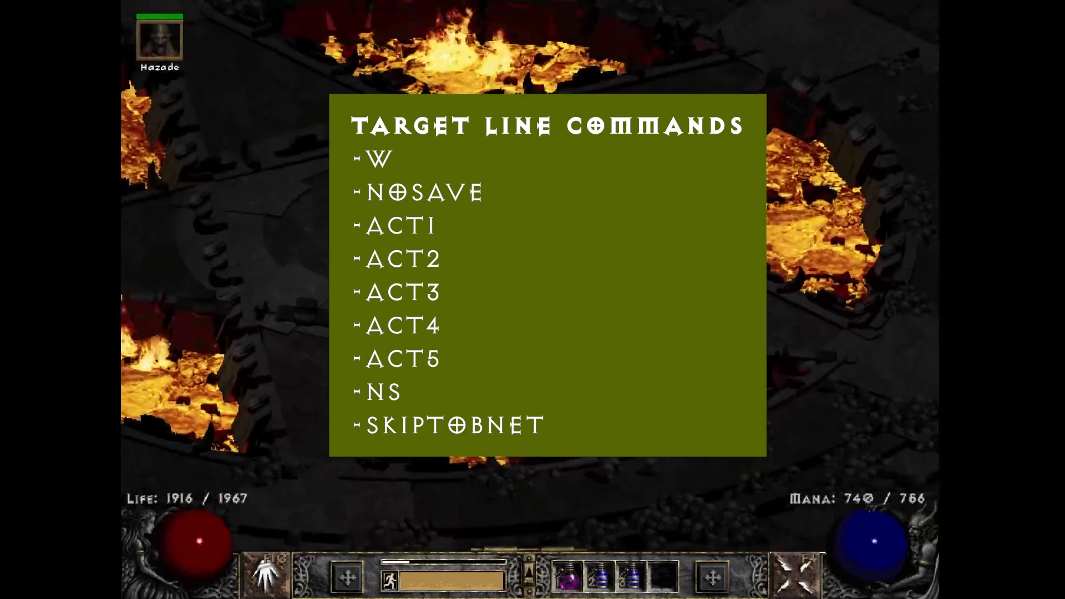